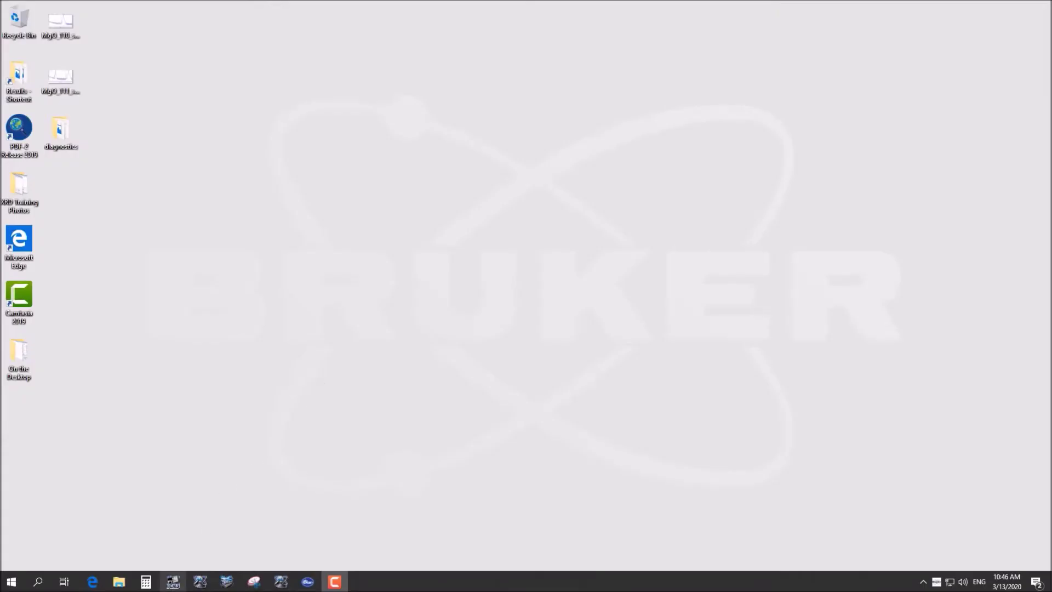
Step: Start DIFFRAC.SUITE, log in, and connect to the diffractometer instrument
left_click(173, 581)
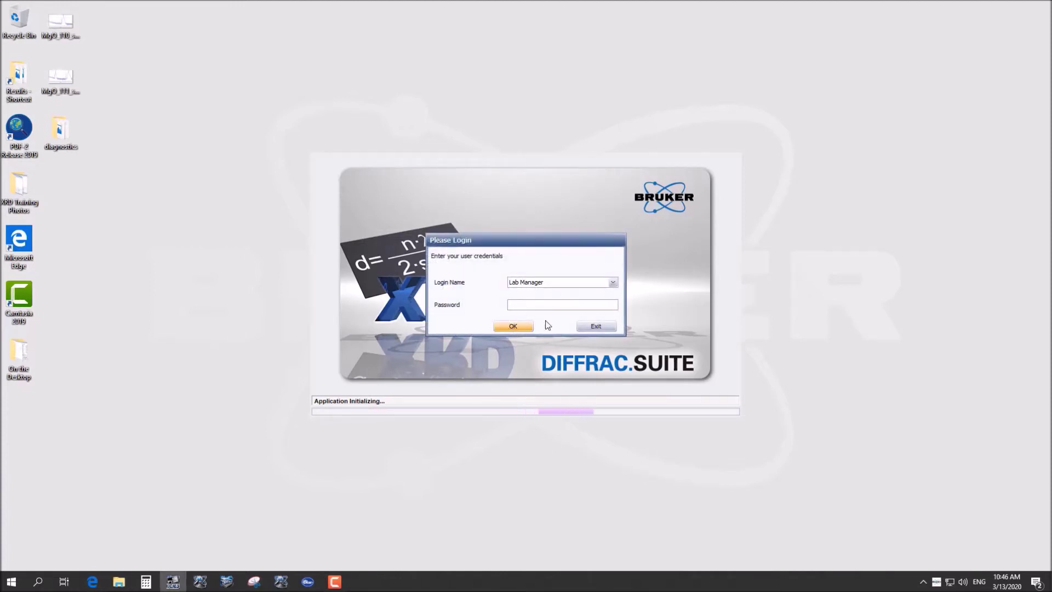
left_click(512, 328)
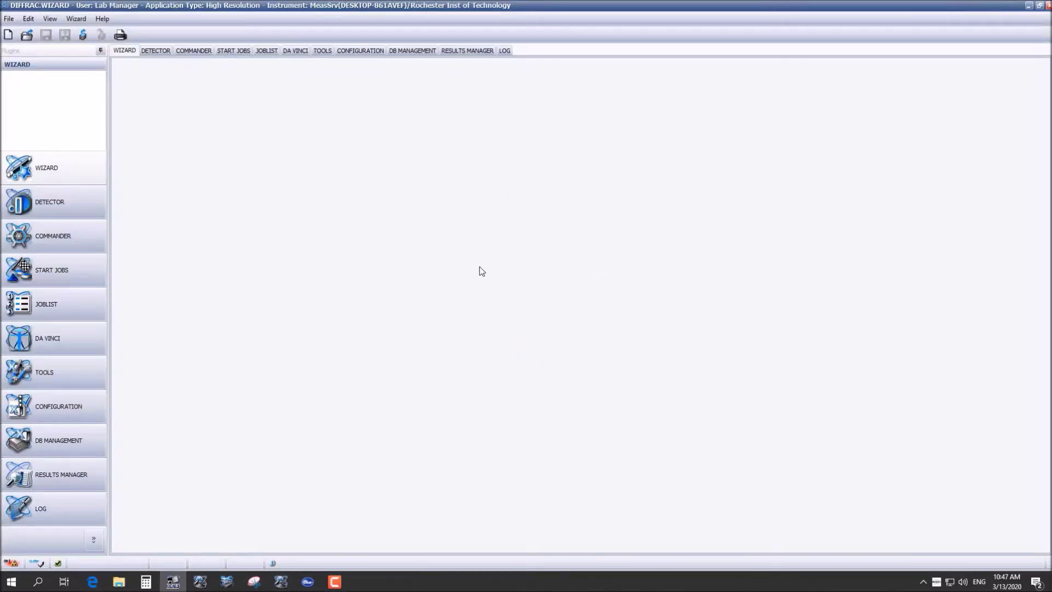
left_click(11, 21)
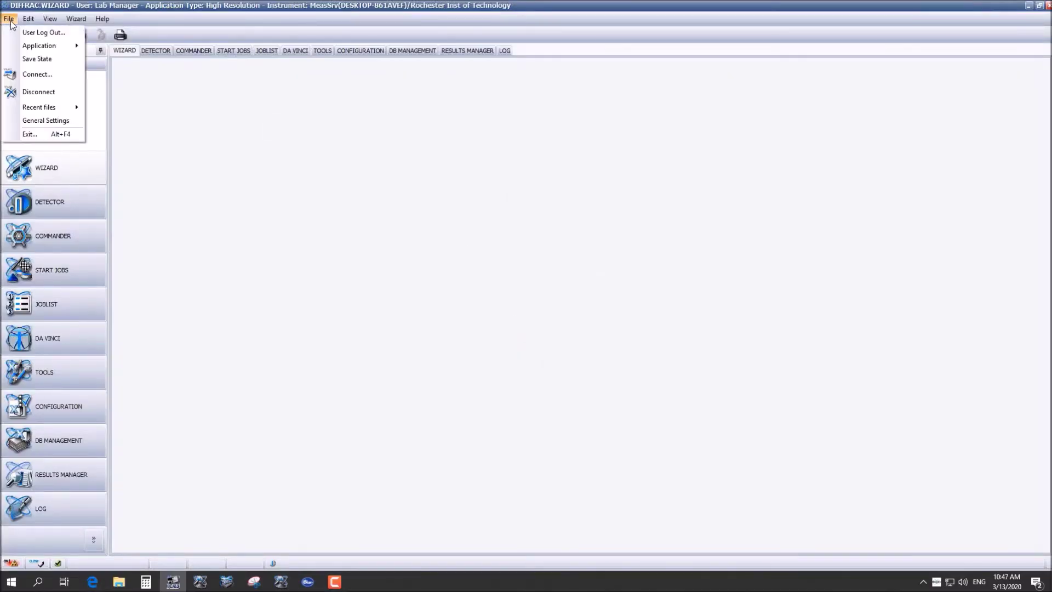
left_click(37, 75)
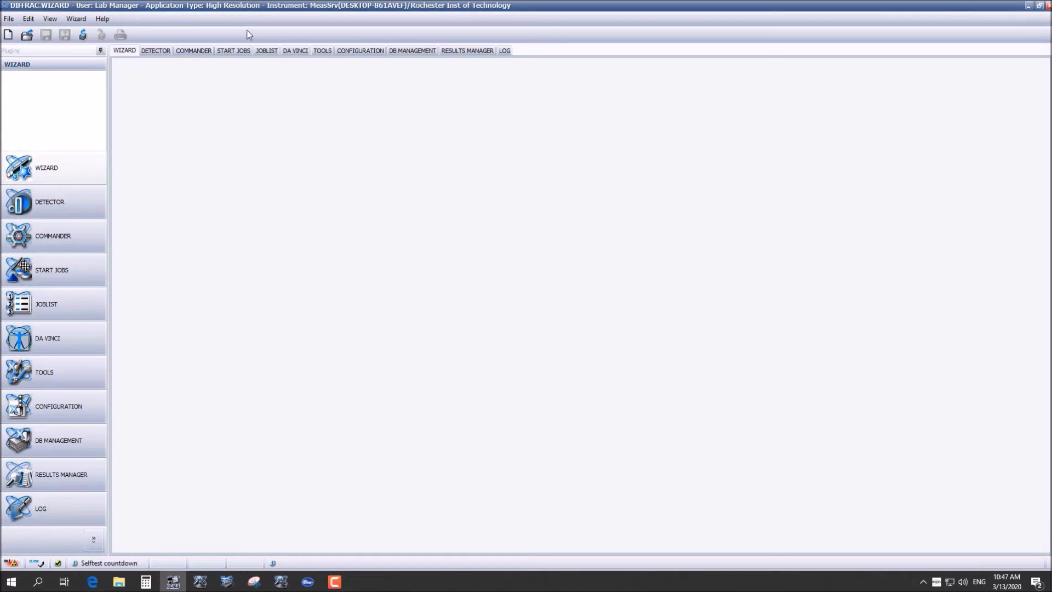
Step: Set the X-ray generator to 40 kV voltage and 40 mA current in the Commander
left_click(188, 51)
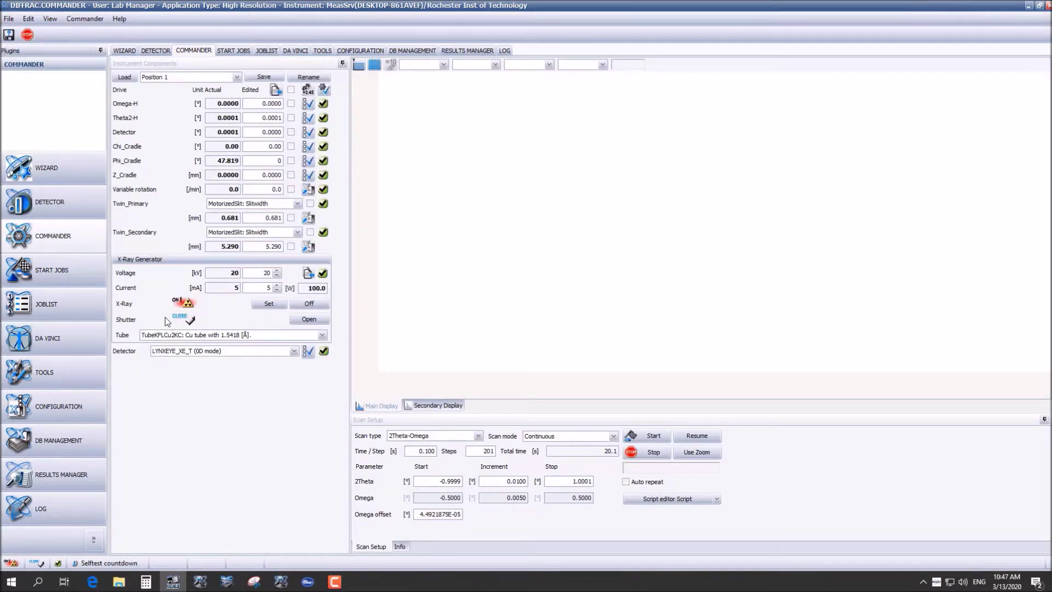
left_click(272, 273)
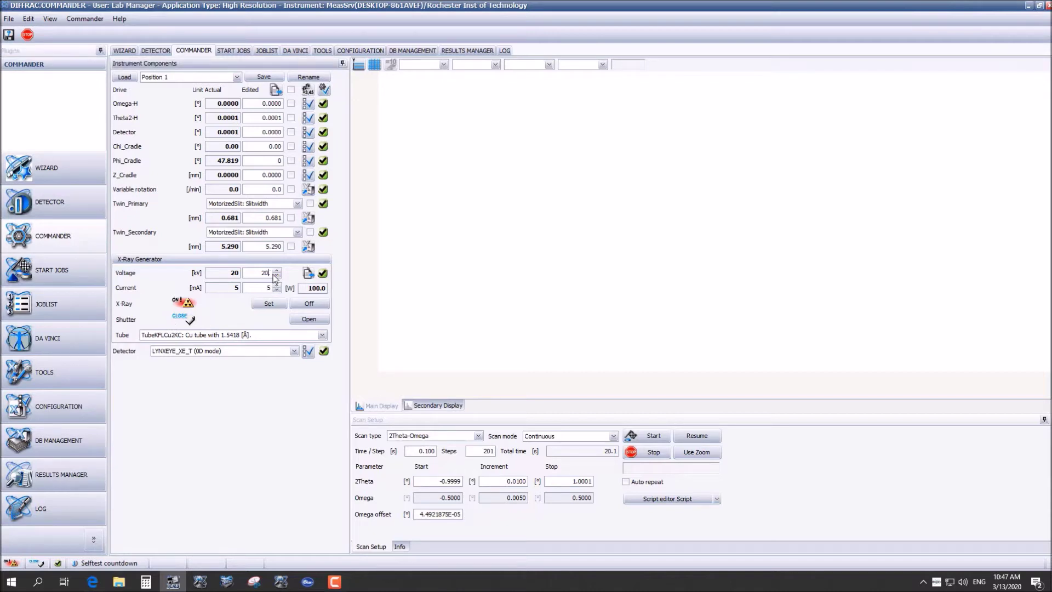
type(".")
left_click(269, 288)
left_click(264, 306)
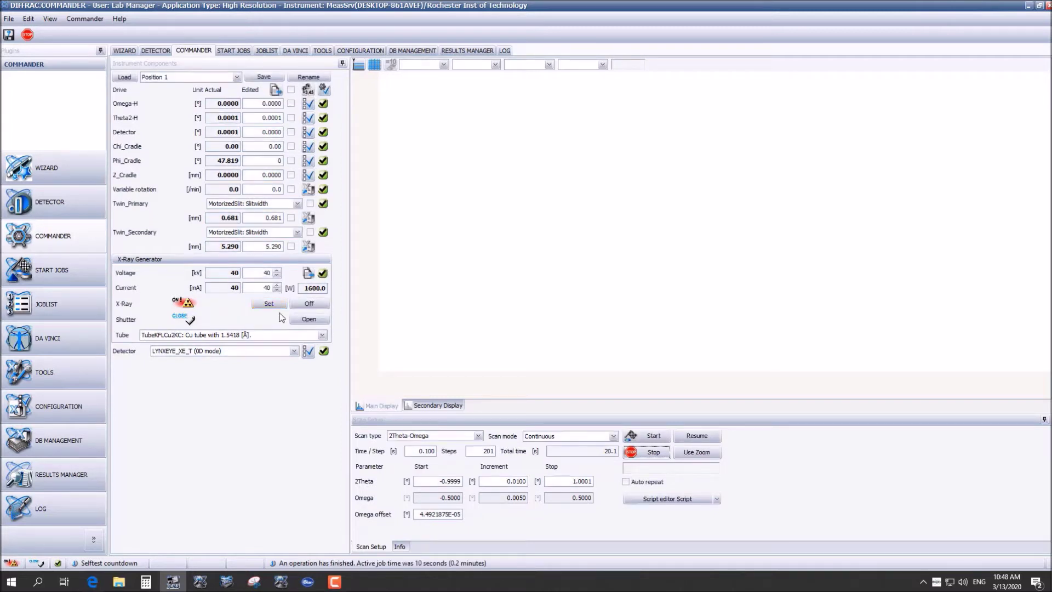
Step: Check all drives and position them, bringing Phi_Cradle from 47.819° to 0°
left_click(291, 90)
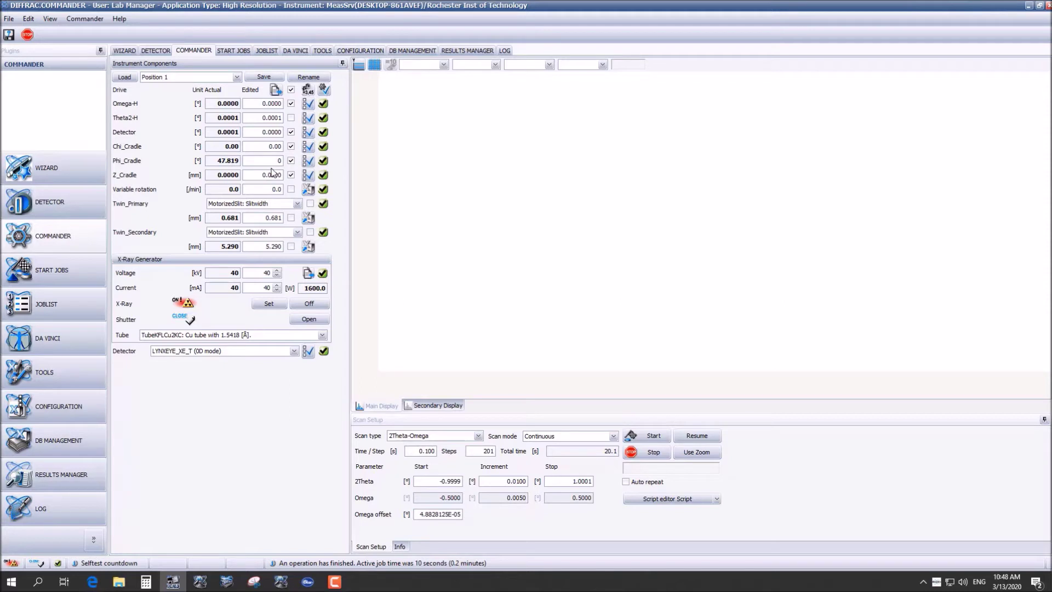
left_click(308, 94)
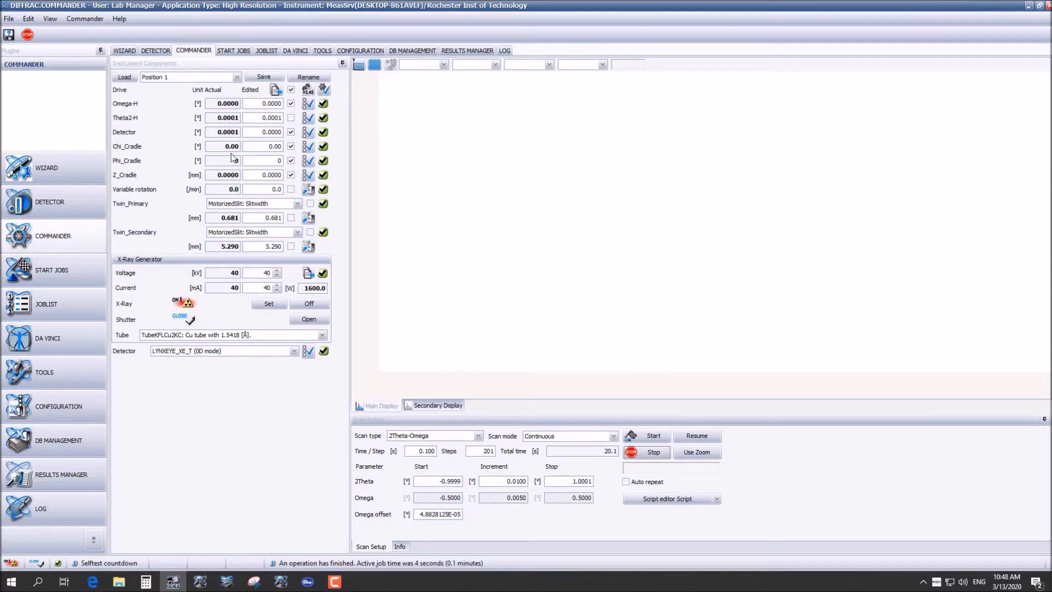
Step: Enter 'Sugar test 03132020' as the sample ID for a new job
left_click(243, 55)
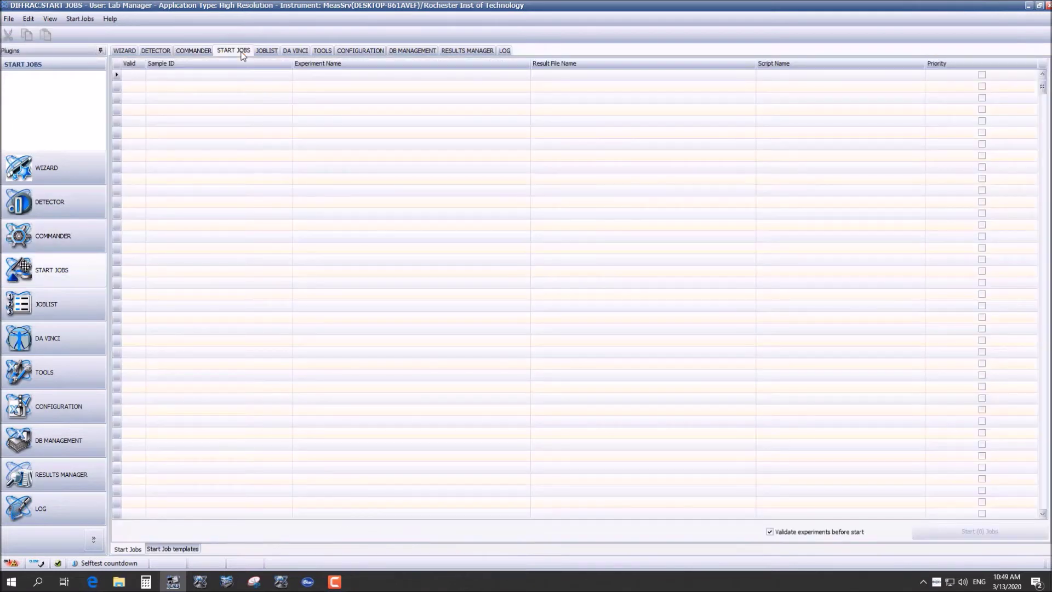
left_click(216, 75)
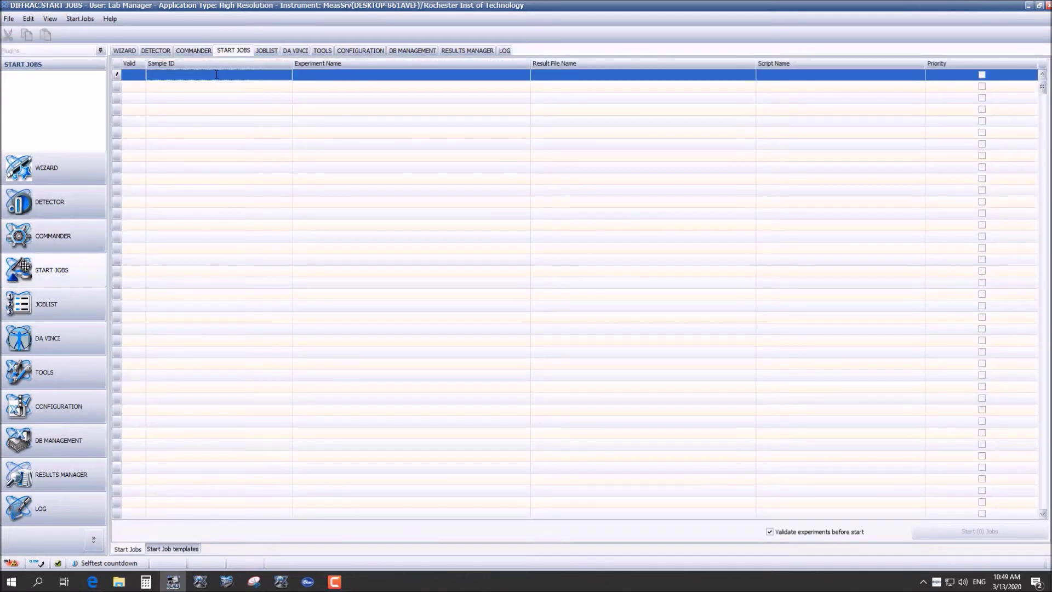
type("Sugar test 031")
type("32020")
Step: Choose Powder_Quick_12min_5-60degrees.bsml from RIT XRD Methods as the job's experiment
left_click(528, 76)
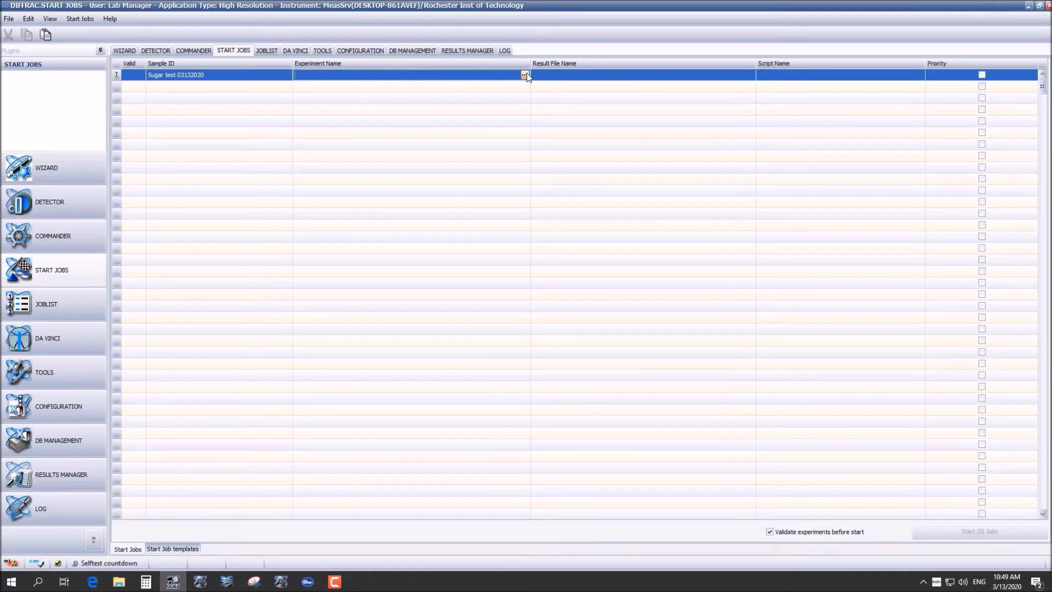
left_click(525, 75)
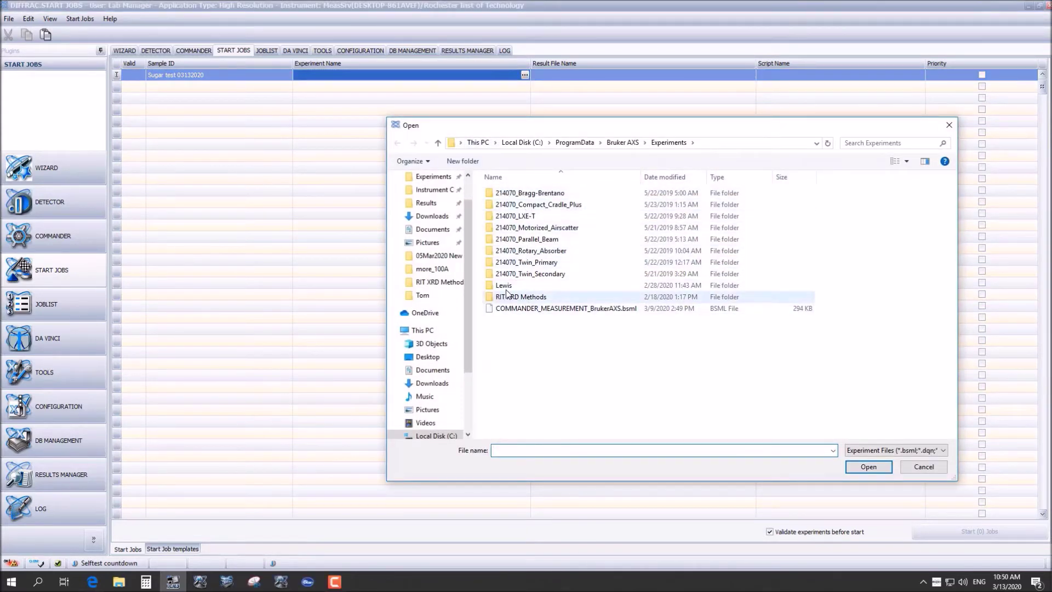
double_click(546, 297)
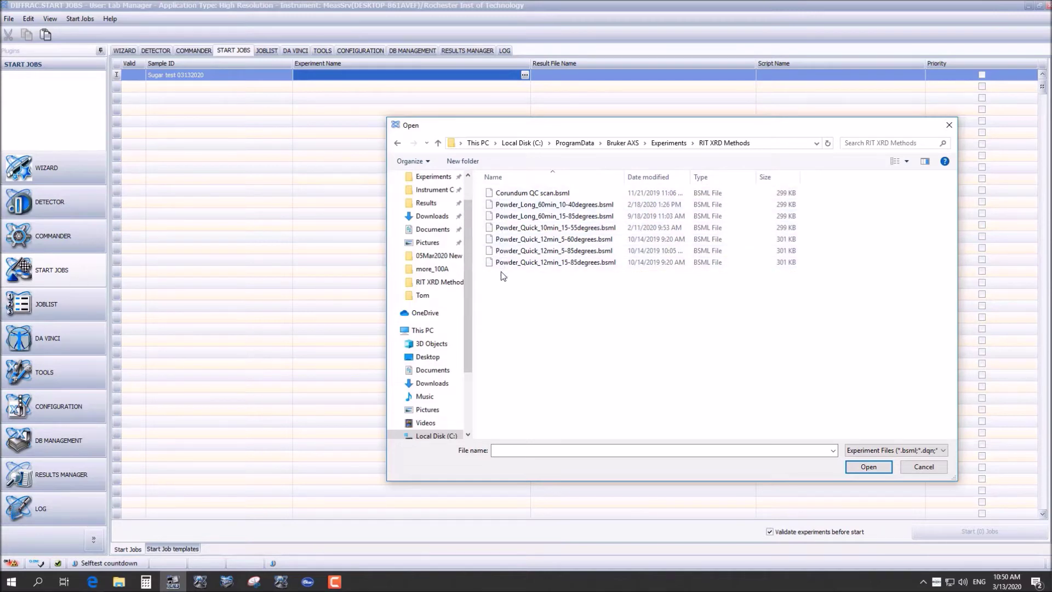
double_click(569, 240)
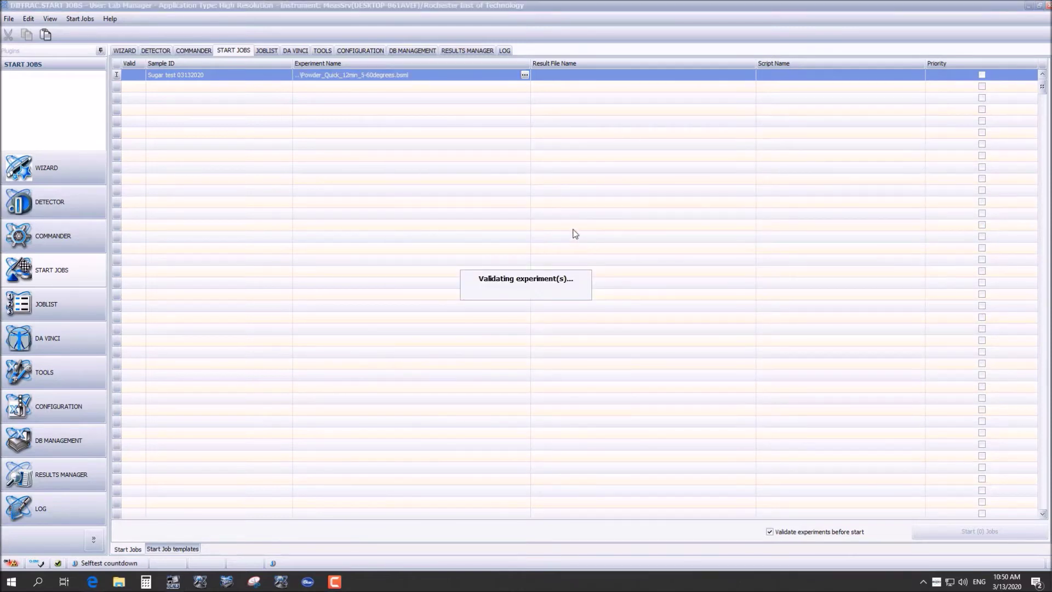
Step: Save results as 'Sugar test 03132020.brml' in the user's Results folder and start the job
left_click(750, 76)
left_click(750, 75)
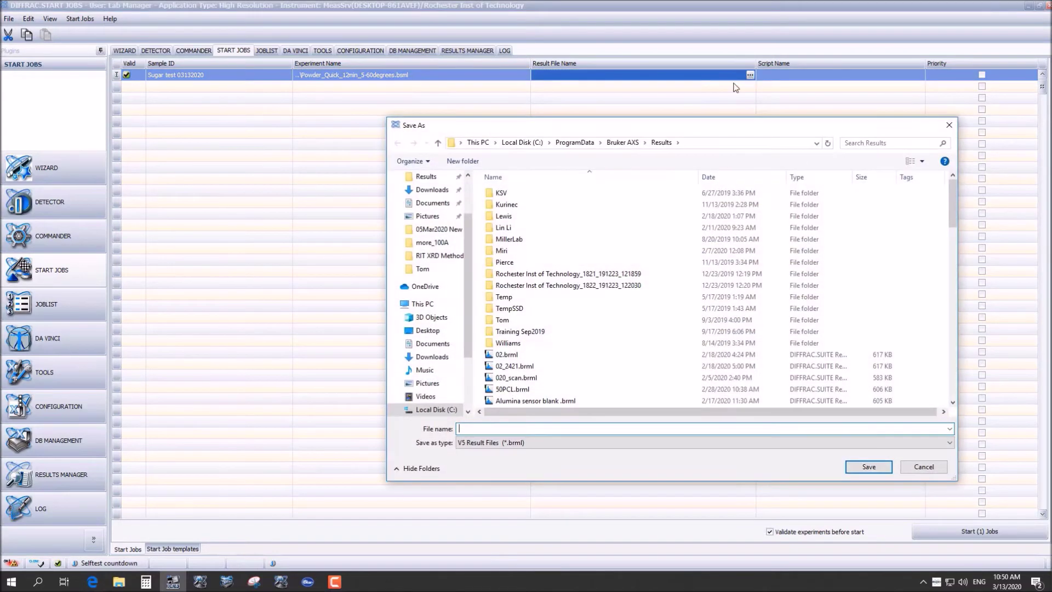
double_click(534, 321)
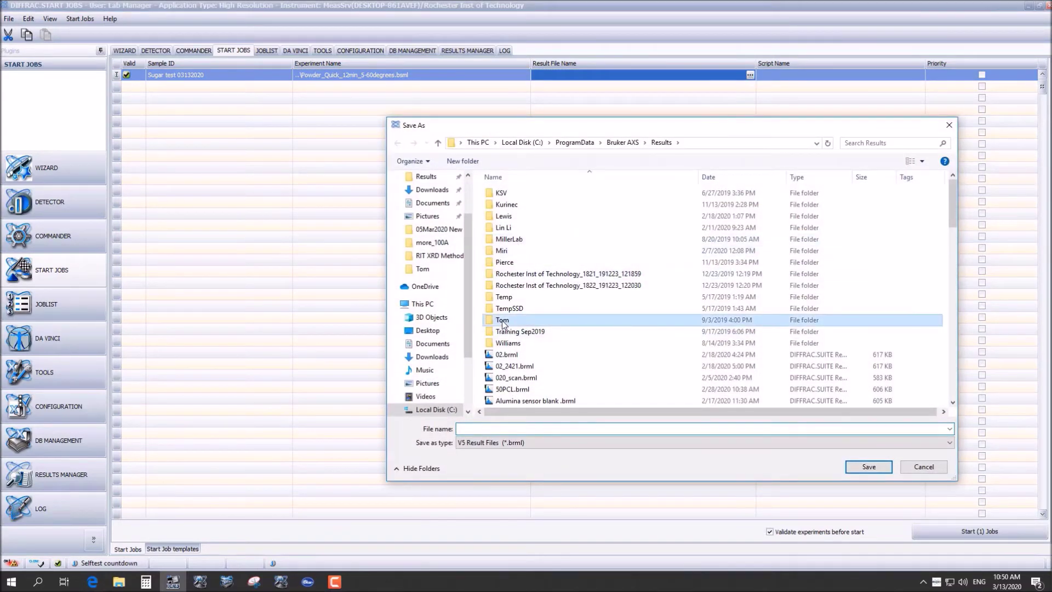
left_click(481, 426)
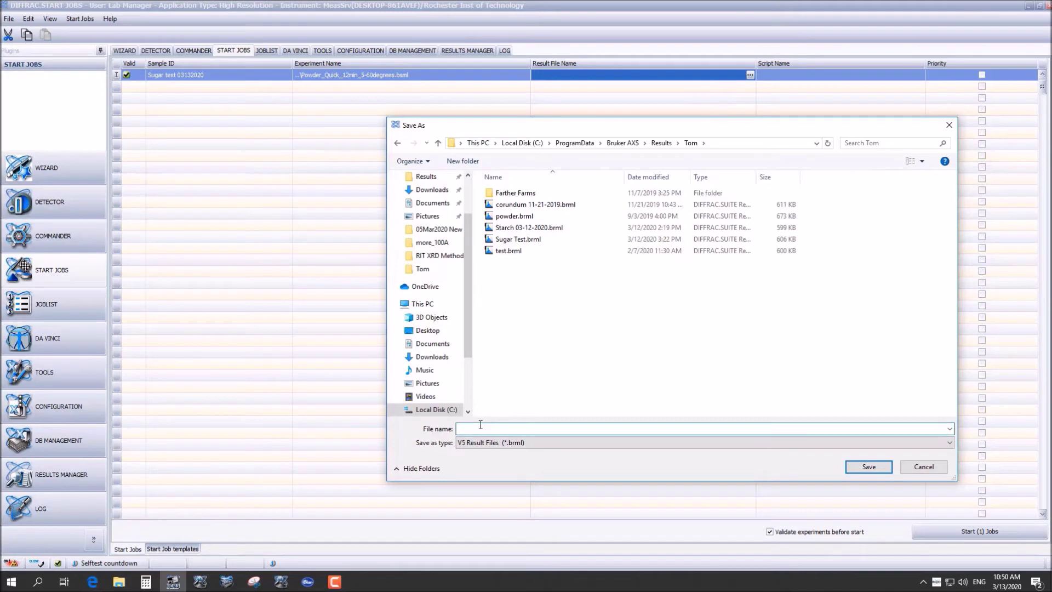
type("Sugar test 03132020")
left_click(871, 469)
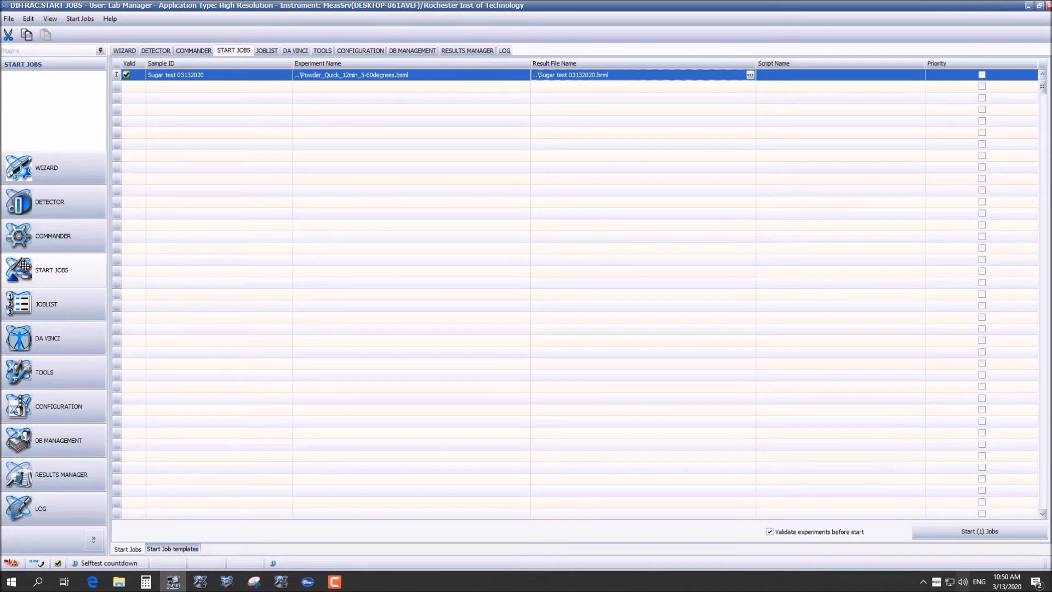
left_click(968, 531)
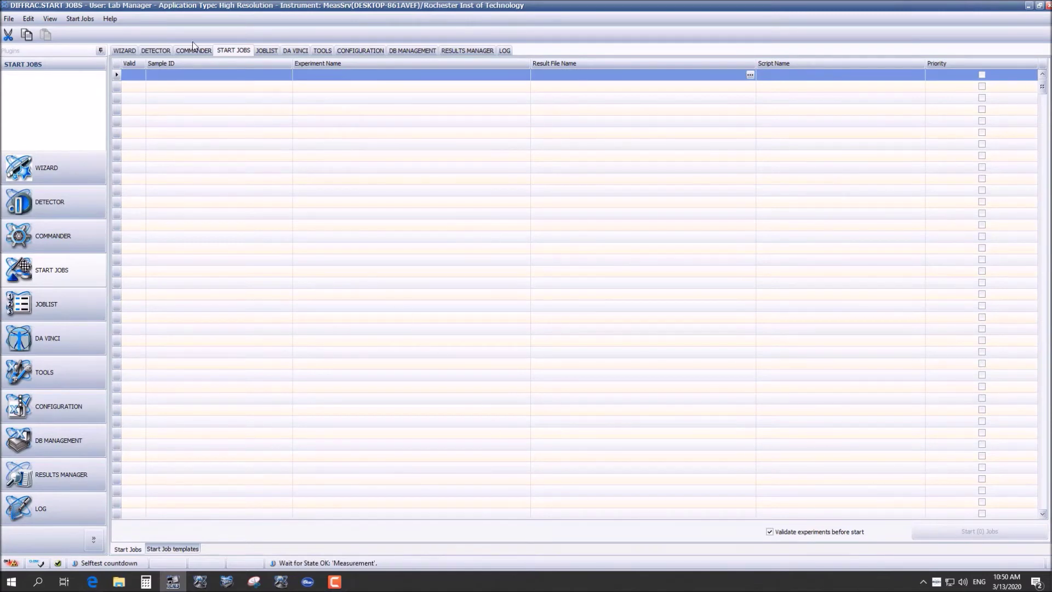
Step: View the measured sugar diffraction pattern in the Commander
left_click(178, 53)
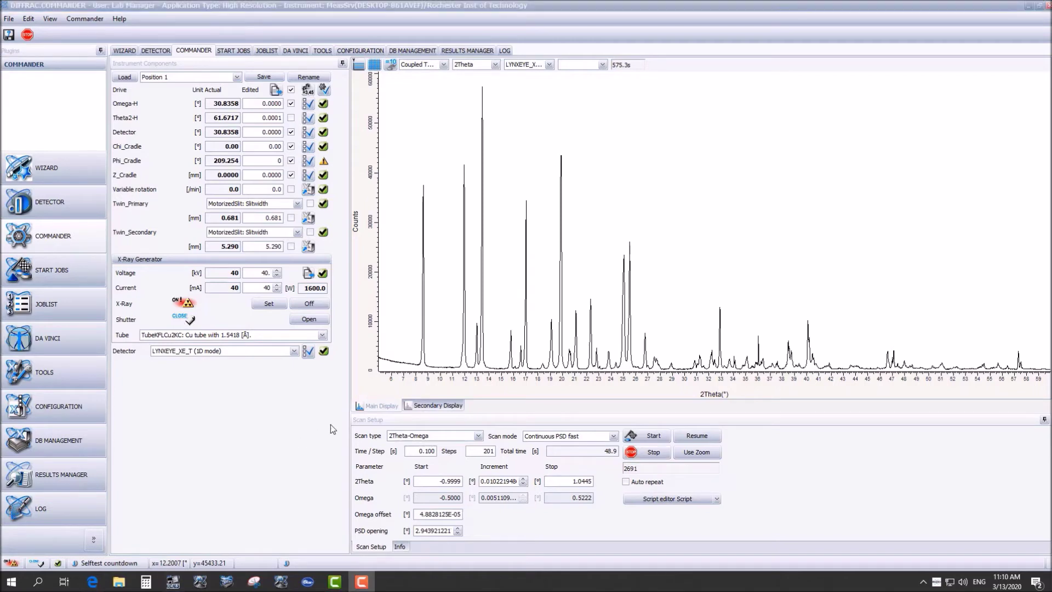
Step: Apply new generator voltage and current settings, then launch DIFFRAC.EVA
left_click(277, 276)
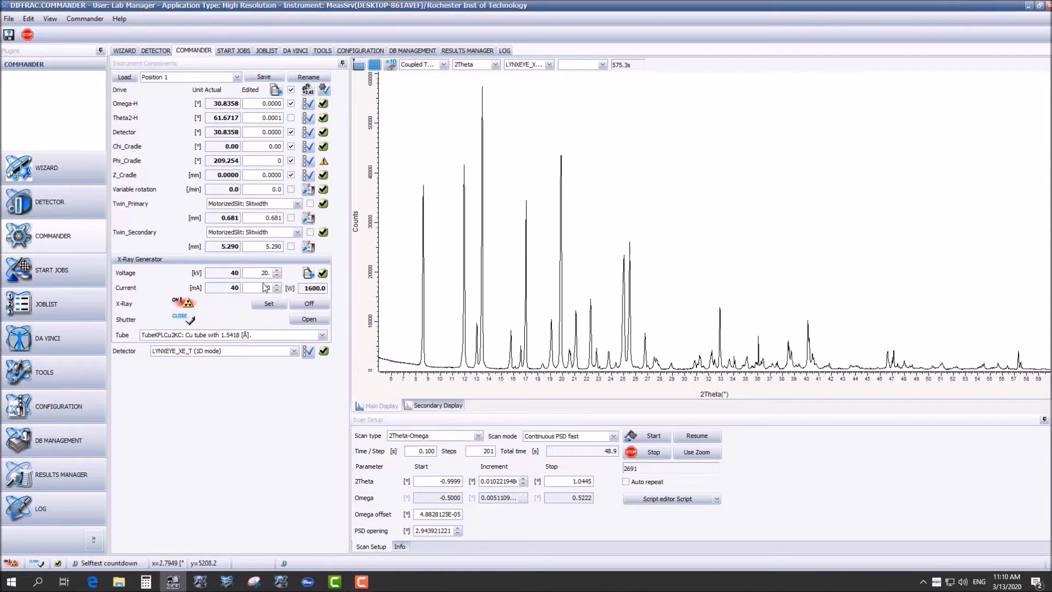
left_click(267, 287)
key("Tab")
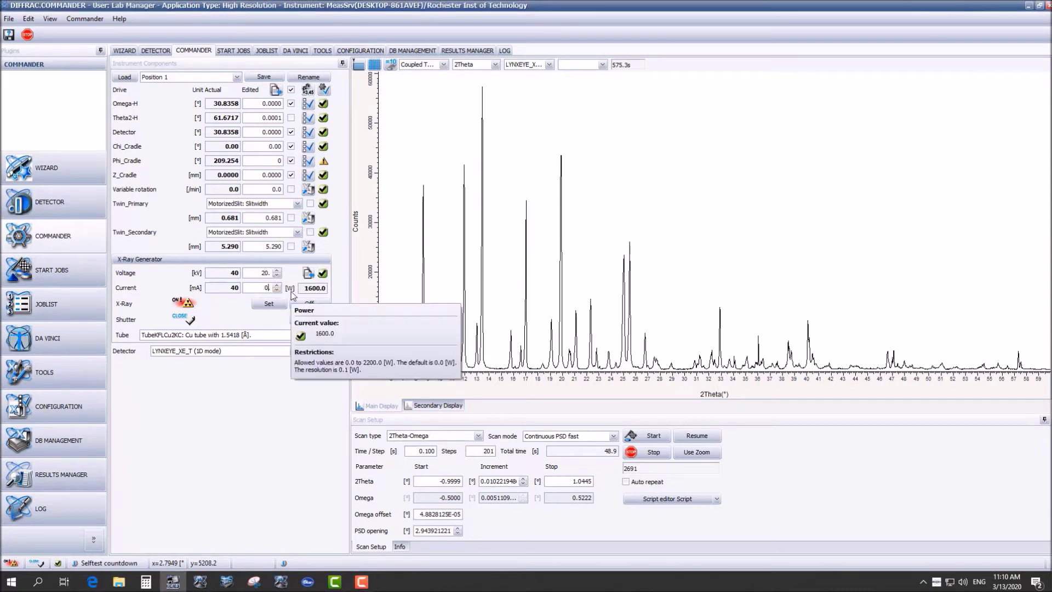
left_click(269, 304)
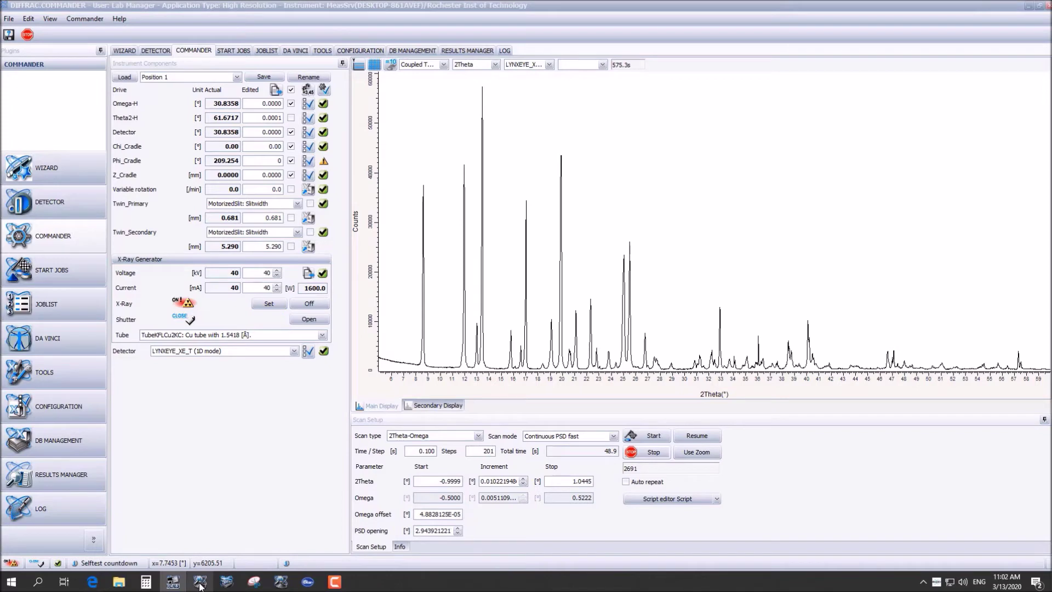
left_click(200, 584)
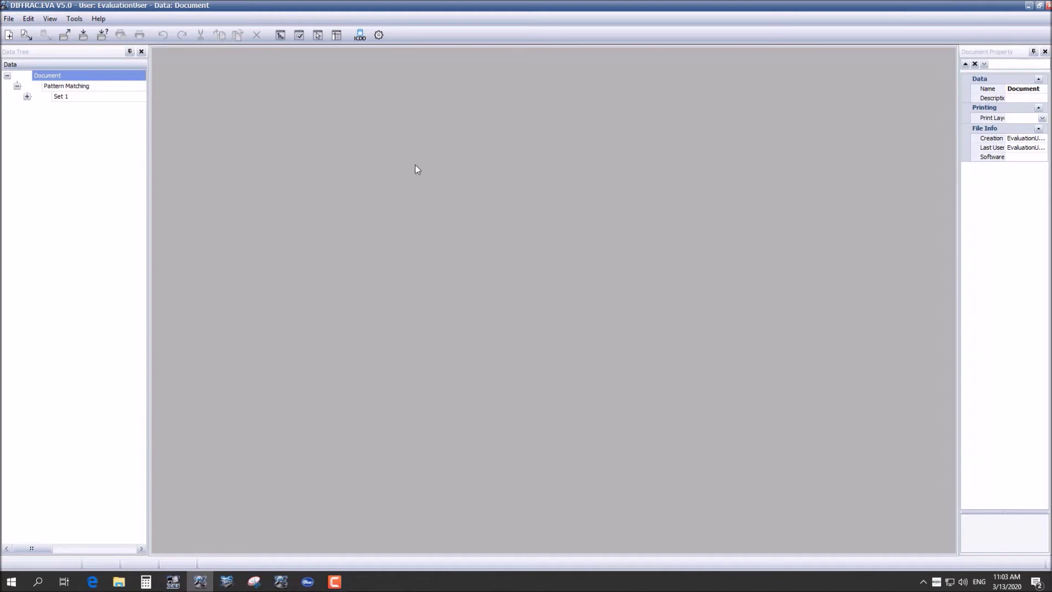
Step: Import 'Sugar test 03132020.raw' from the Tom results folder
left_click(9, 19)
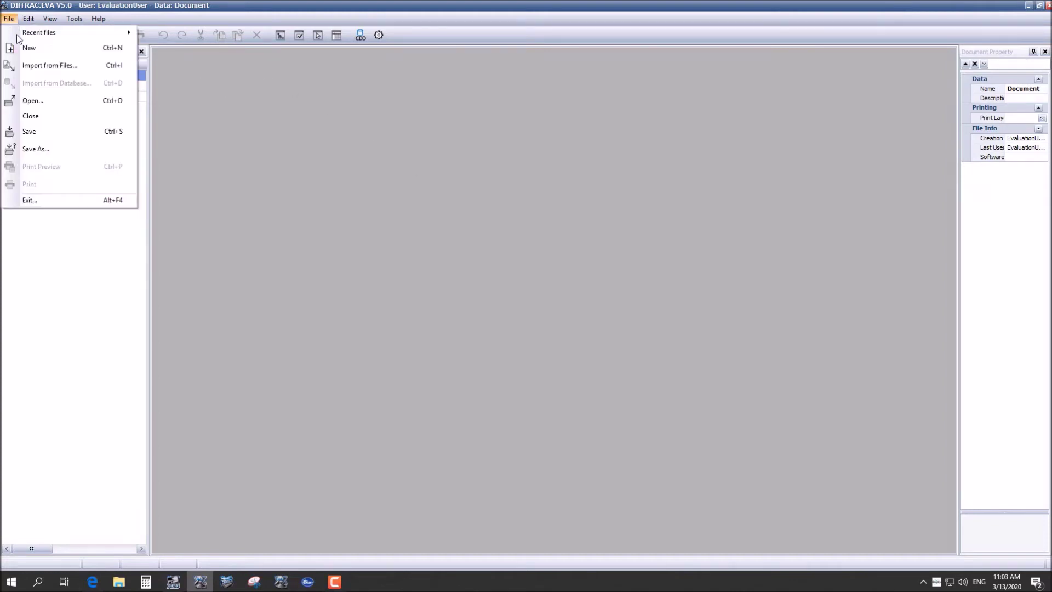
left_click(24, 65)
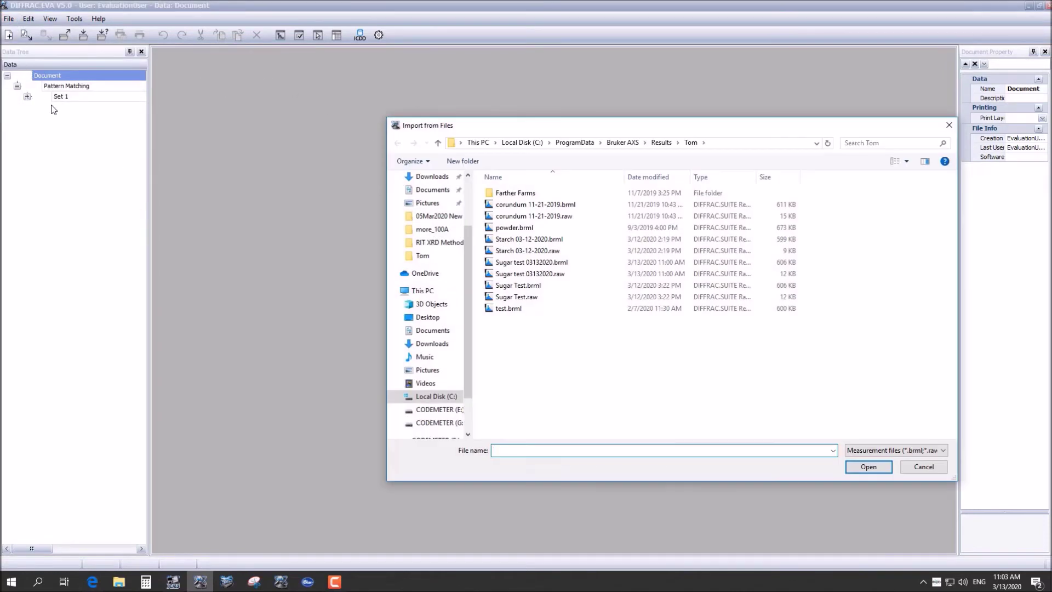
left_click(408, 257)
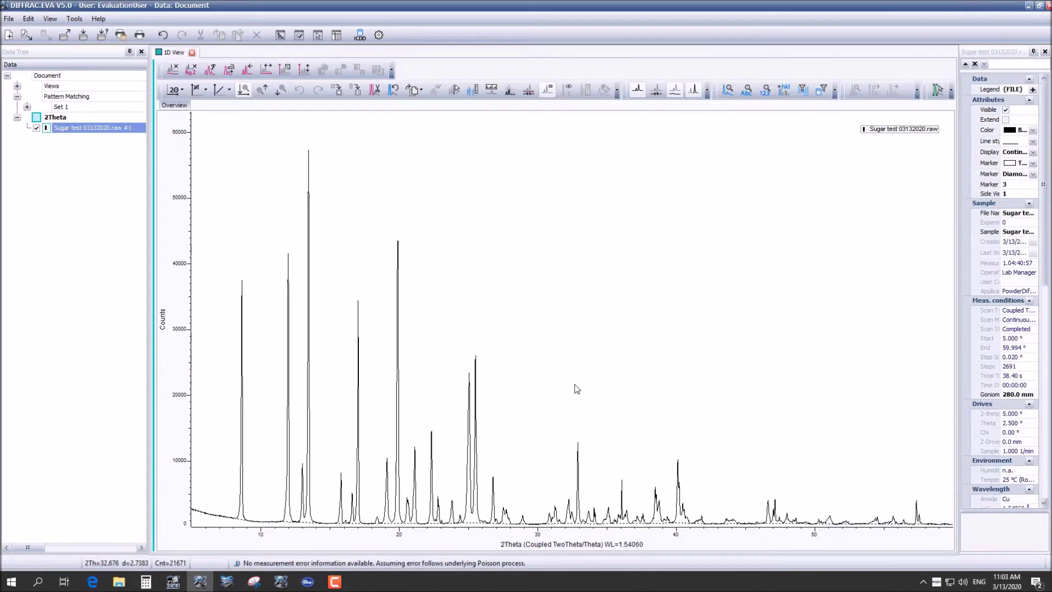
Step: Try other background curvatures, then reset to default curvature 1.000 and threshold 1.000
left_click(174, 70)
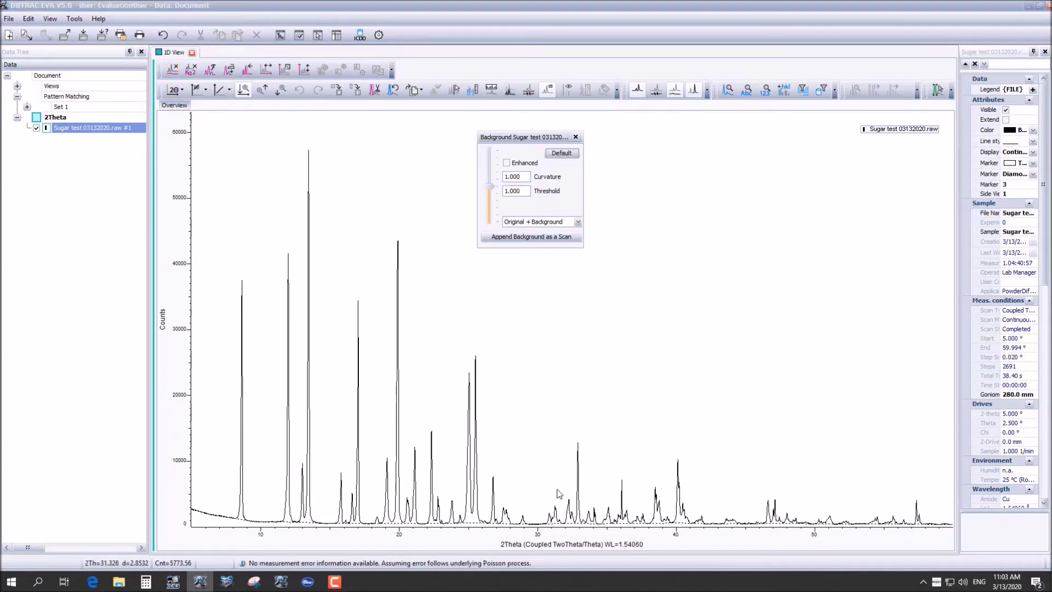
left_click_drag(489, 189, 493, 152)
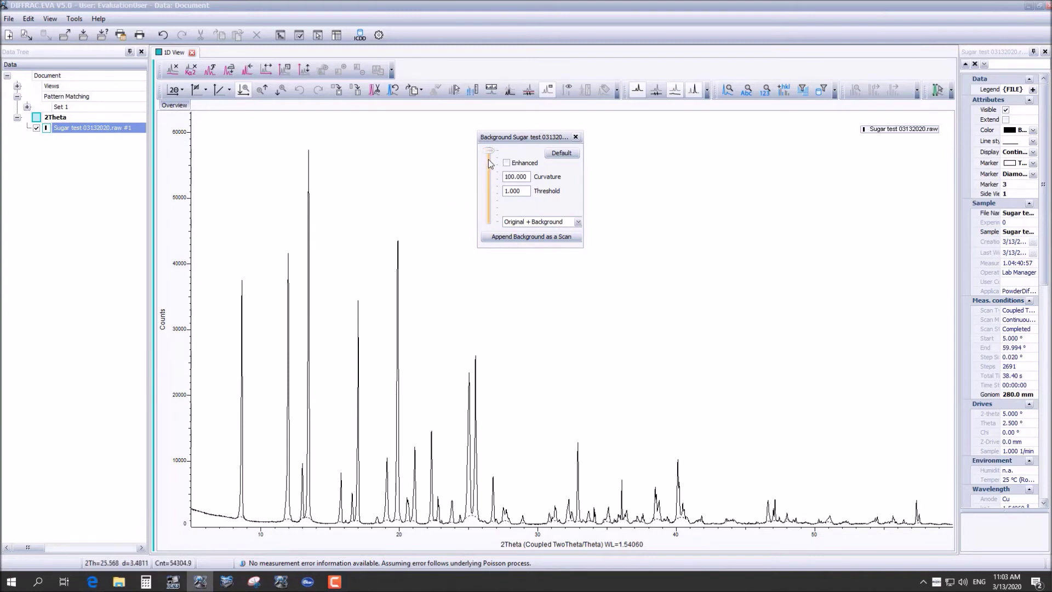
left_click_drag(492, 156, 490, 186)
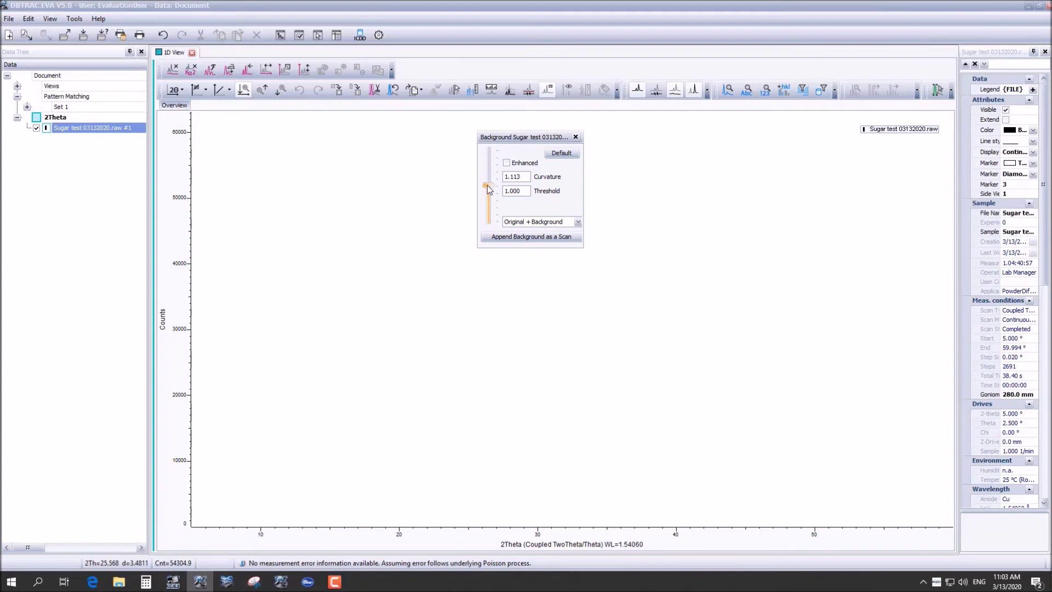
left_click(564, 156)
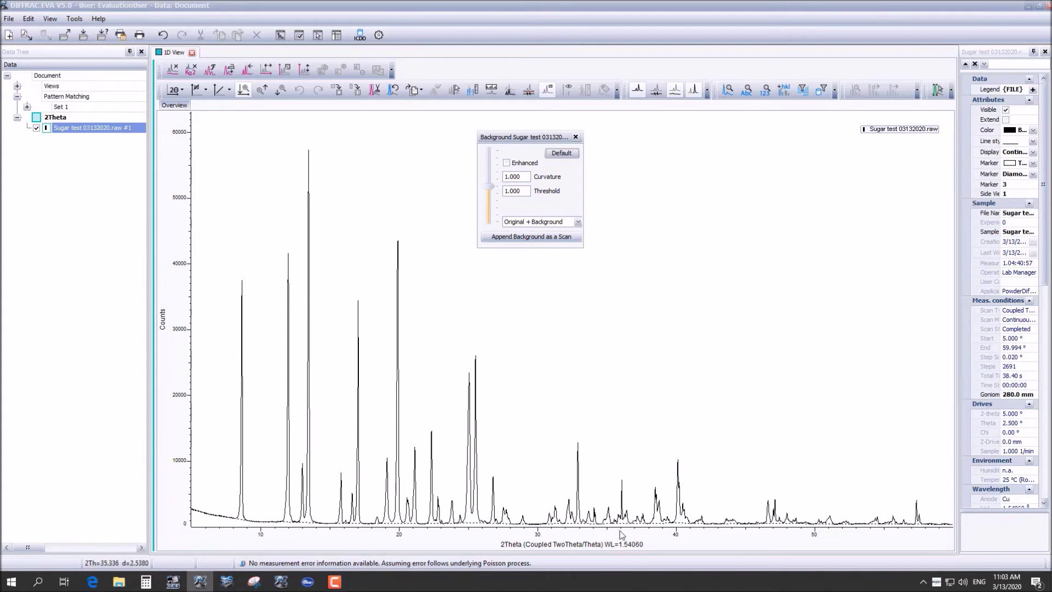
left_click(576, 138)
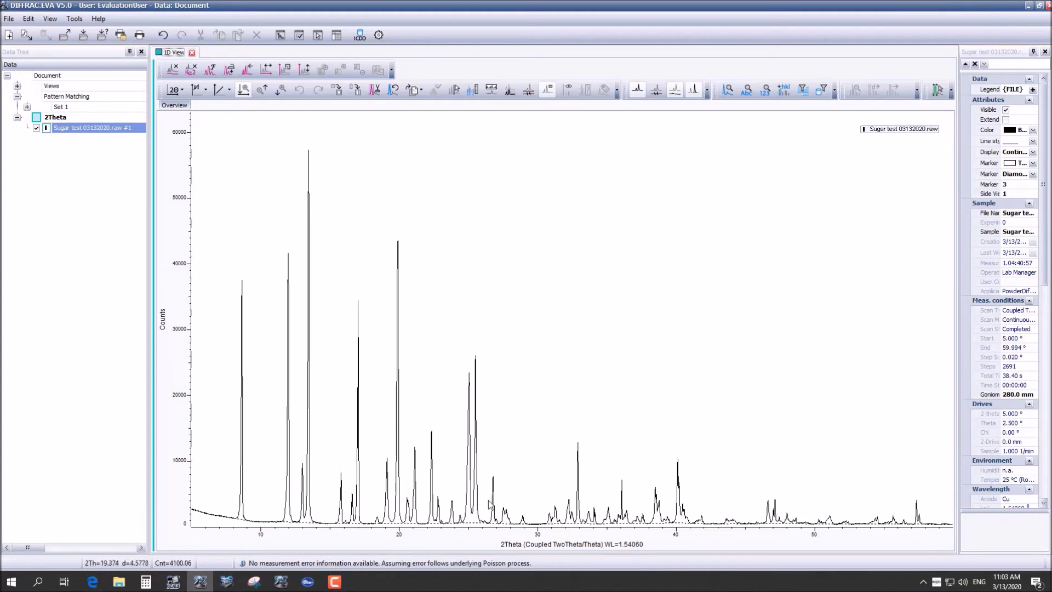
Step: Run a peak search with threshold 10 and append the 39 peaks to Peak List #1
left_click(951, 92)
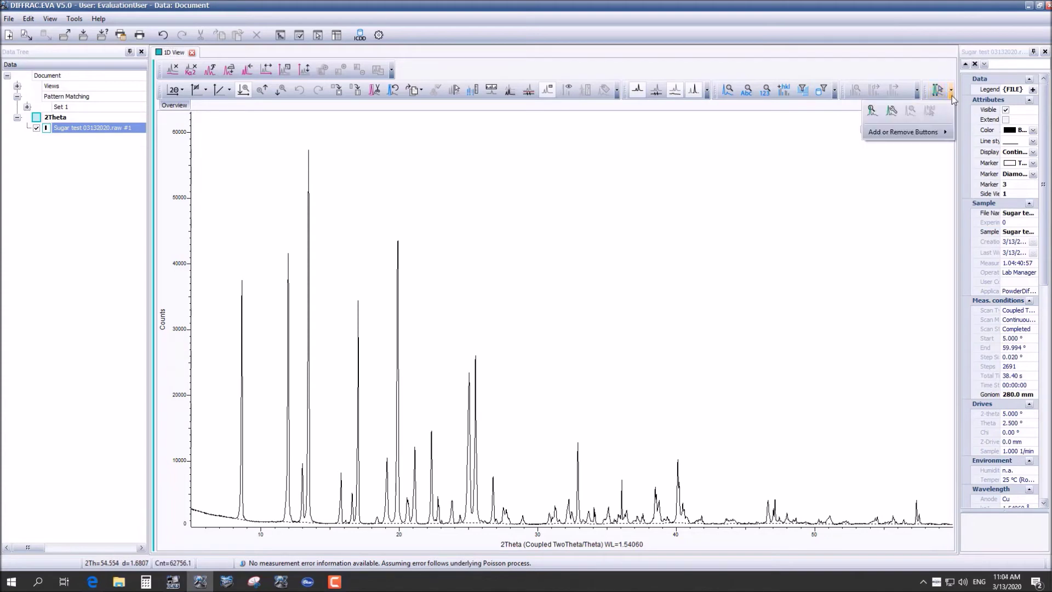
left_click(874, 114)
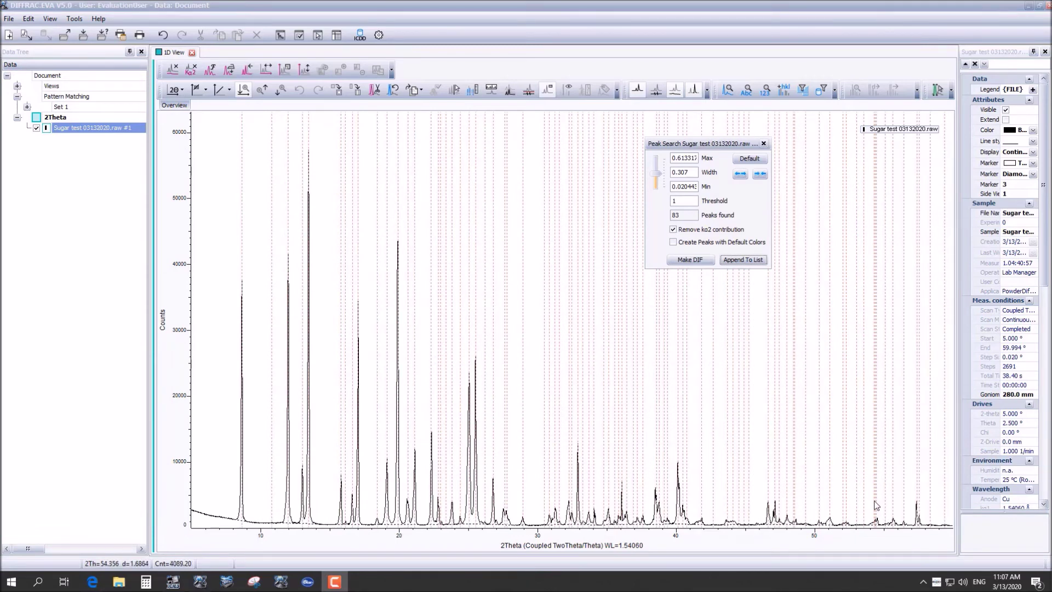
left_click(685, 203)
type("0")
key("Delete")
key("Delete")
key("Delete")
key("Delete")
left_click(692, 214)
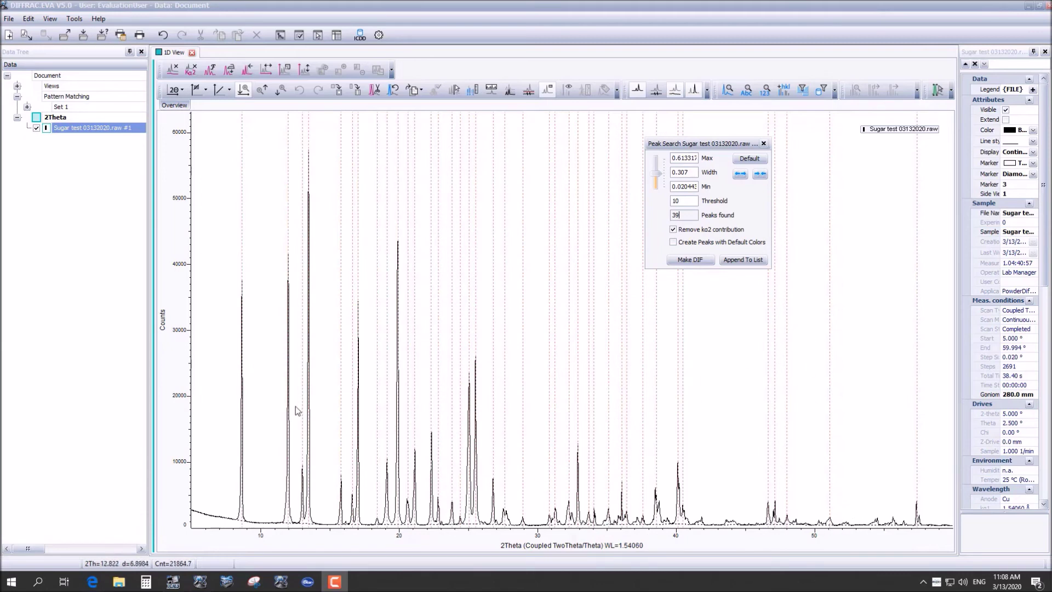
left_click(706, 266)
left_click(741, 263)
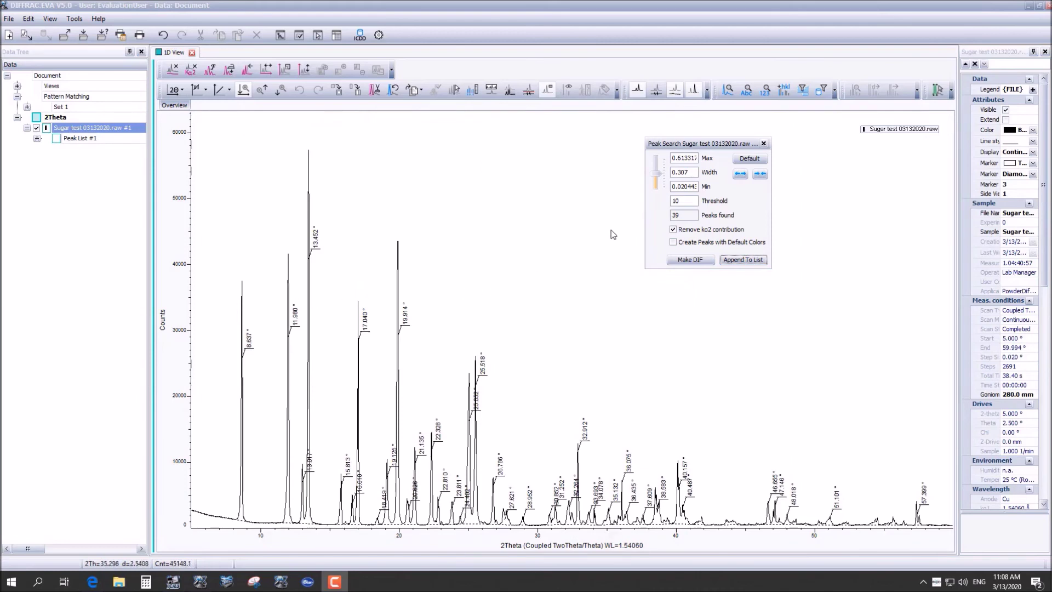
left_click(764, 143)
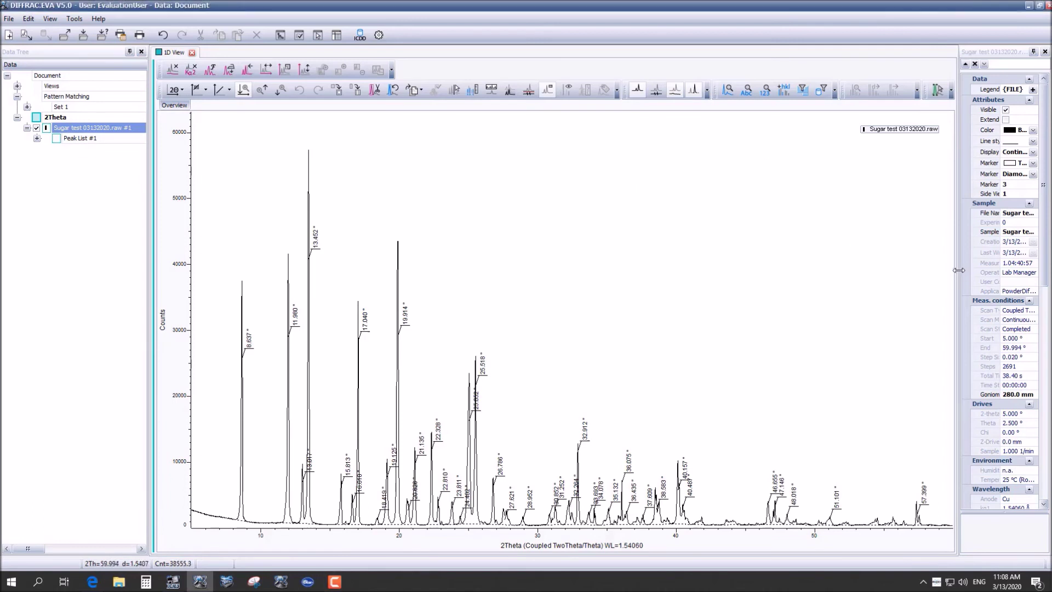
Step: Widen the properties panel and enable Compute Crystallinity, giving 94.4% crystalline and 5.6% amorphous
left_click_drag(958, 271, 853, 281)
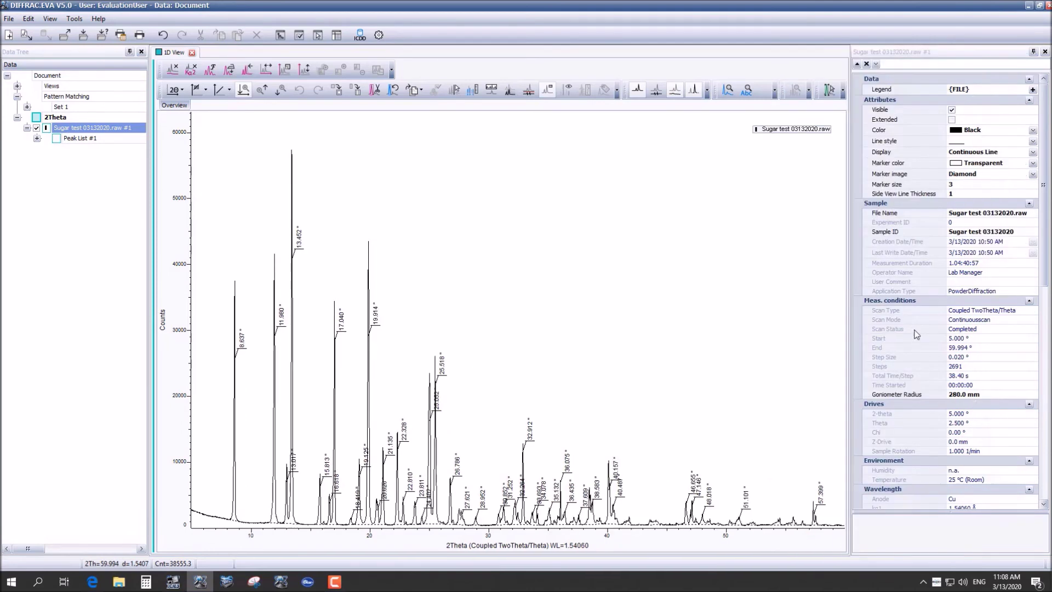
scroll(916, 334, "down", 6)
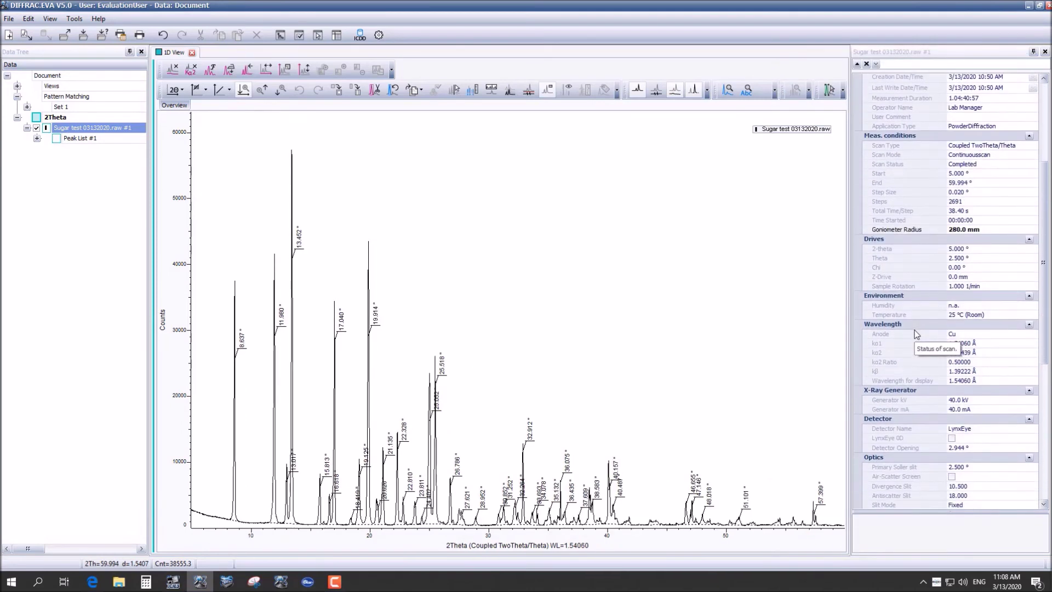
scroll(917, 334, "down", 6)
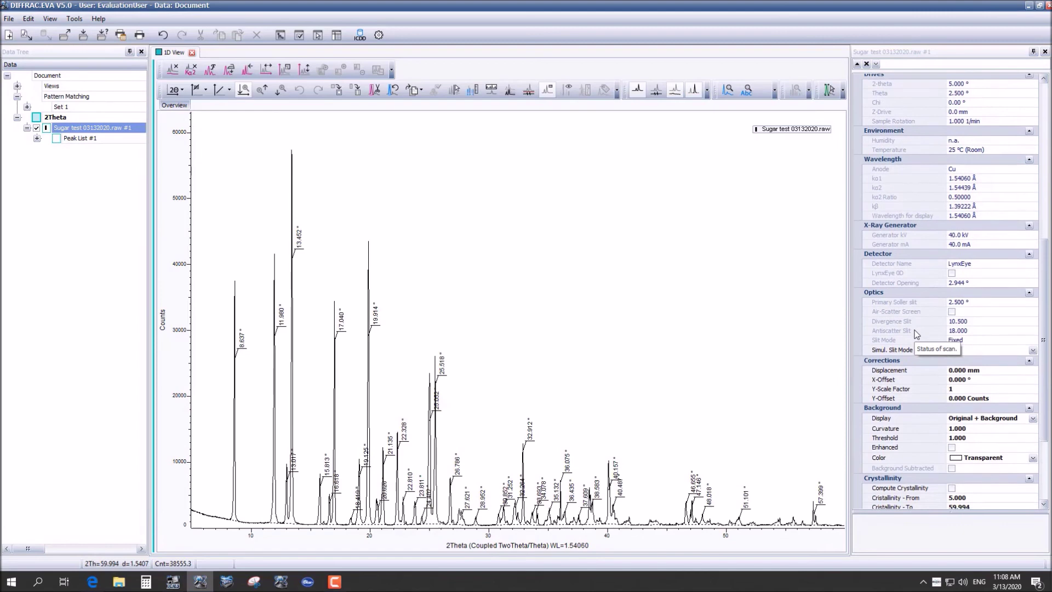
scroll(917, 333, "down", 4)
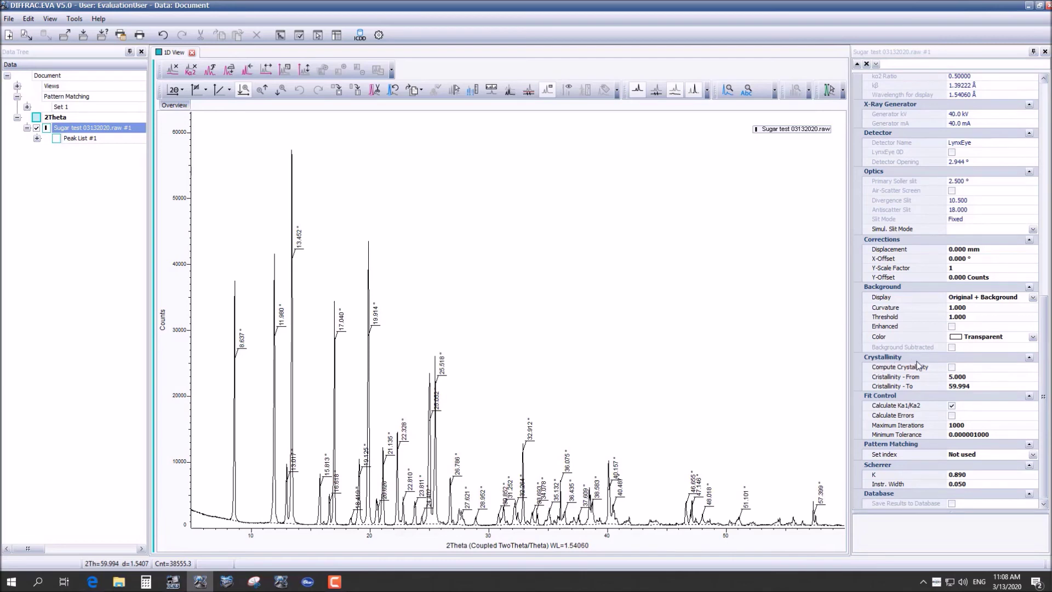
left_click(952, 367)
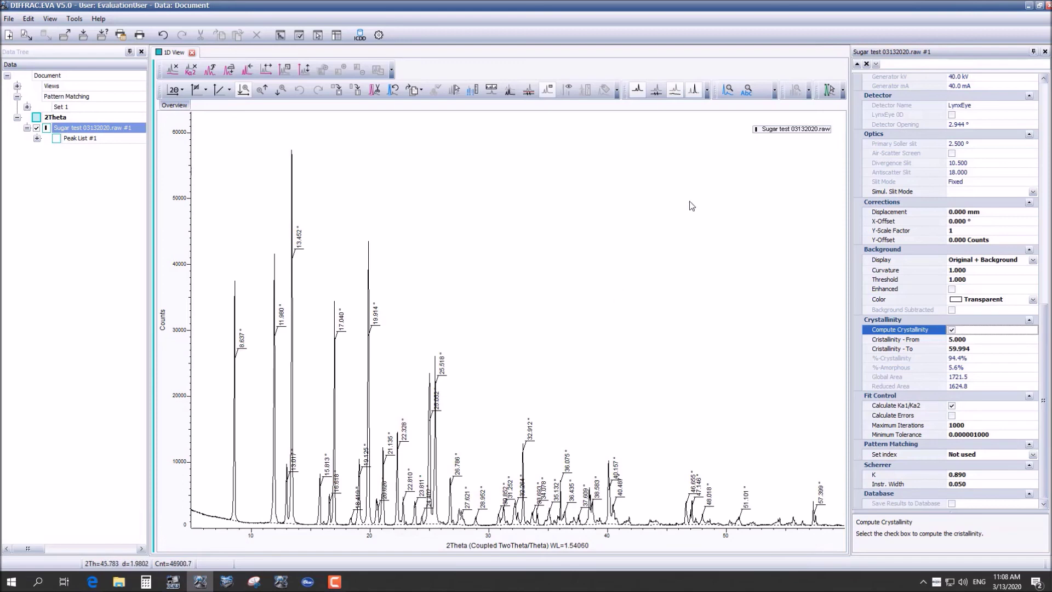
left_click(728, 91)
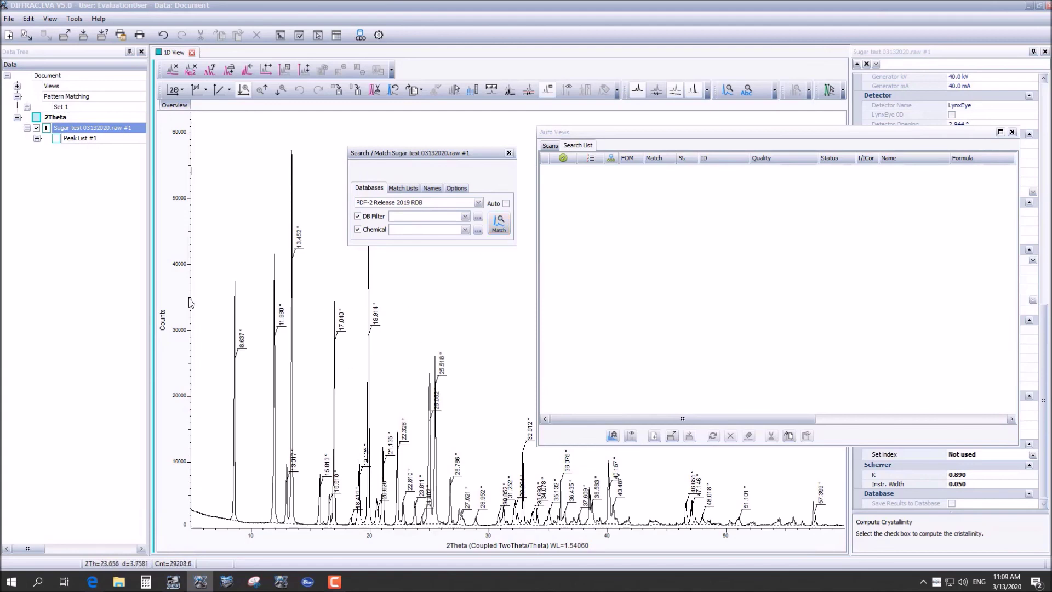
Step: Match the peaks against PDF-2 Release 2019 RDB, review the ranked candidates, then close the list
left_click(504, 227)
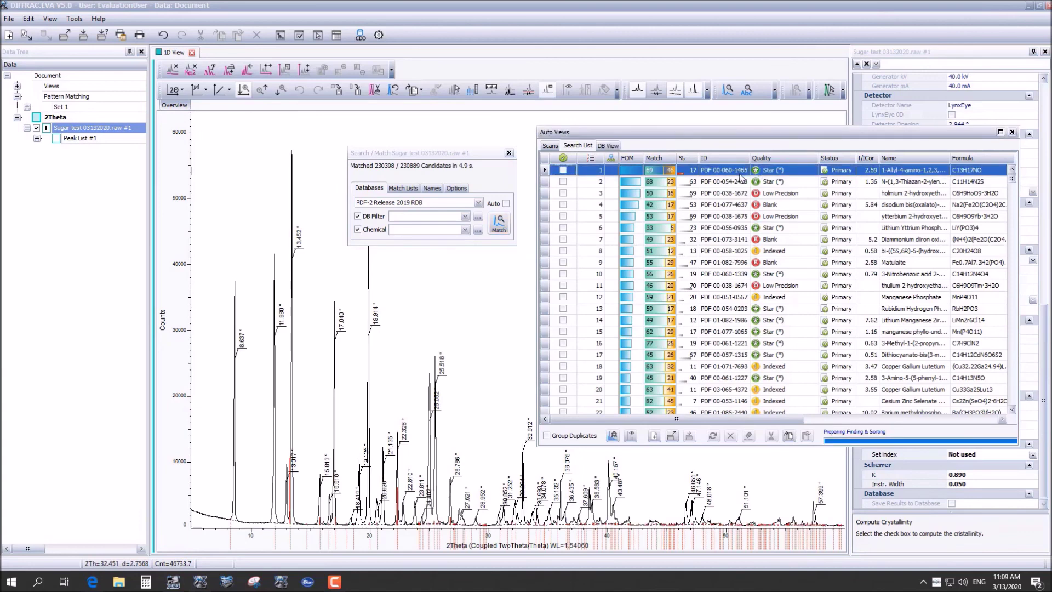
scroll(852, 188, "down", 4)
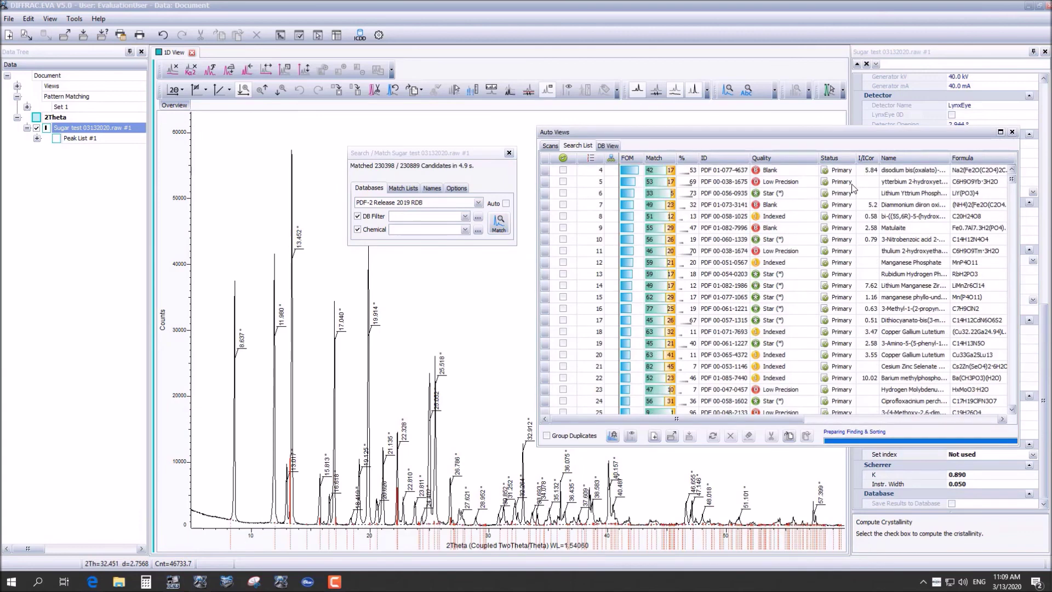
scroll(853, 188, "down", 2)
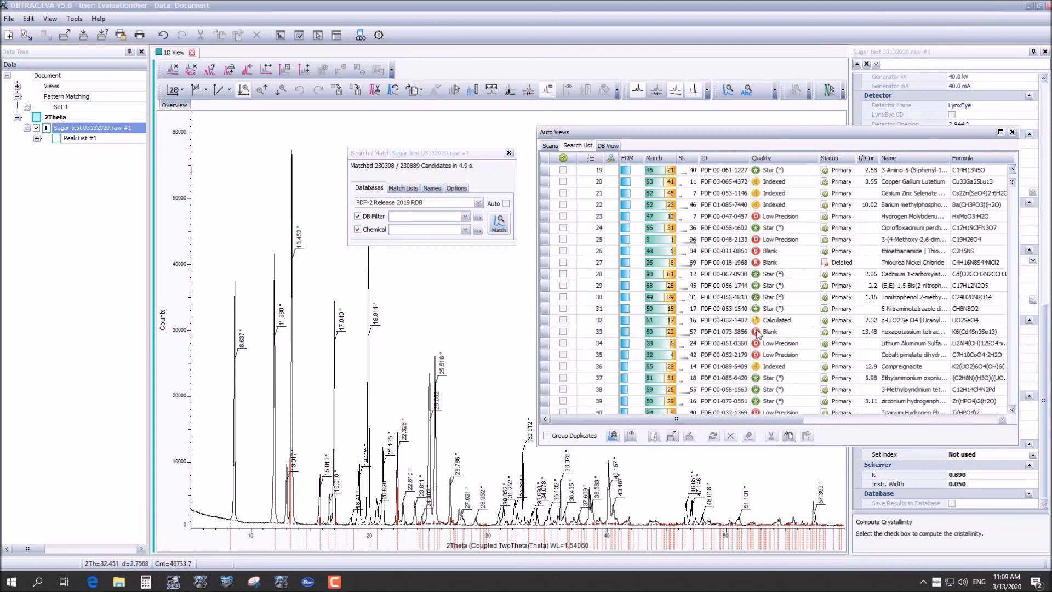
left_click(1013, 133)
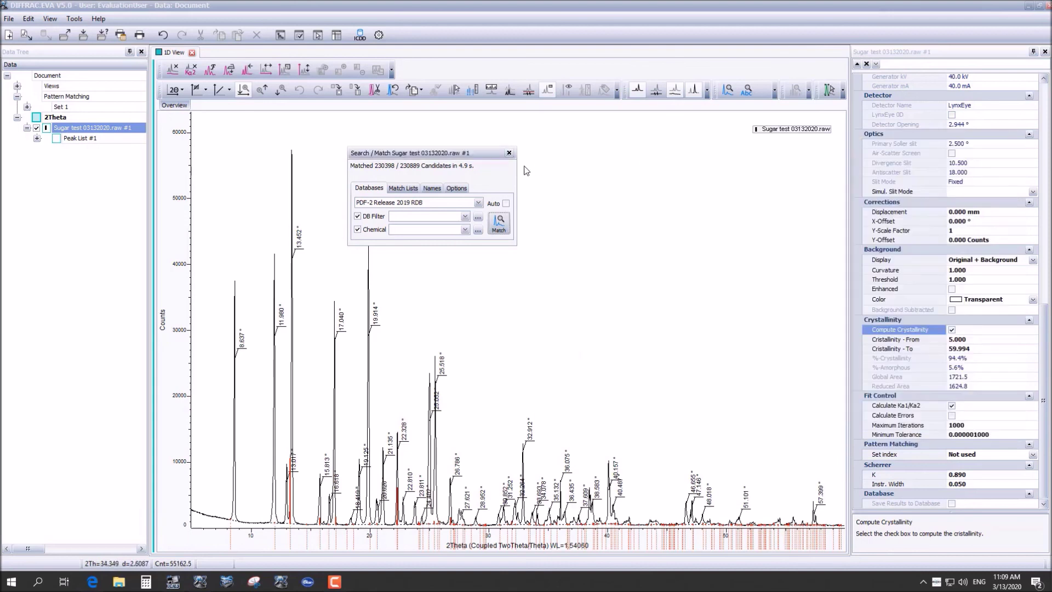
Step: Close the Search / Match window to leave the labelled pattern and crystallinity result showing
left_click(509, 153)
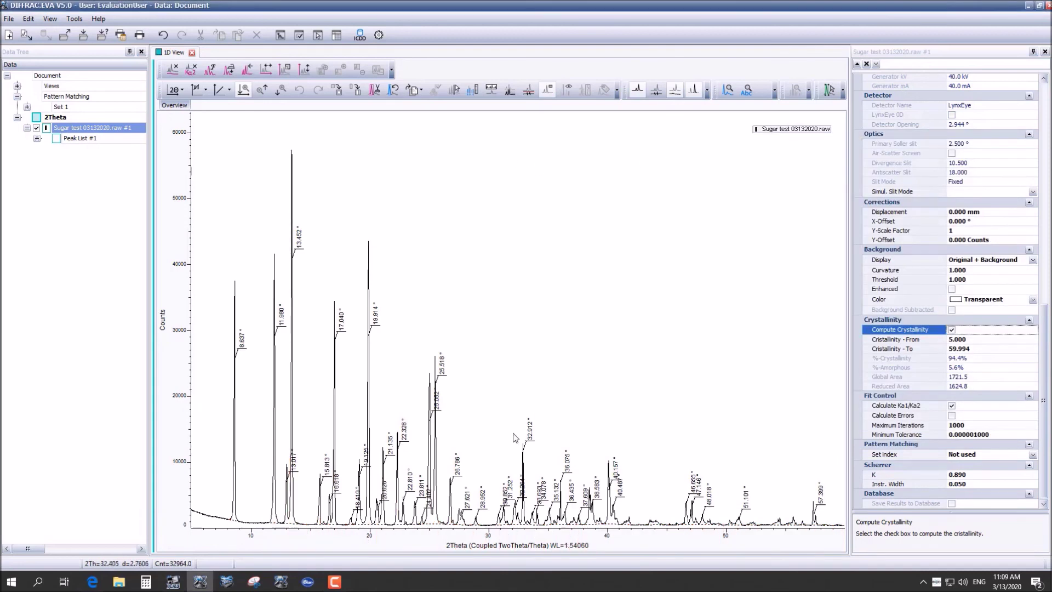